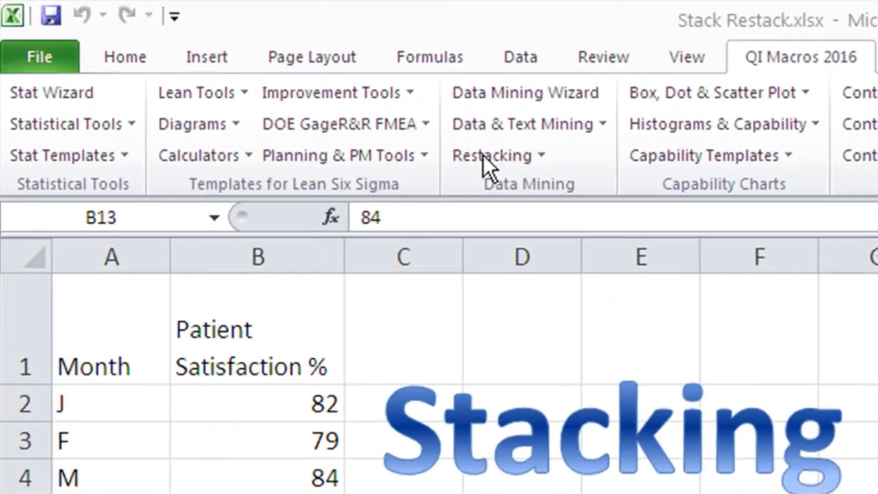
Step: Select the A1:B13 Month and Patient Satisfaction % table and show the QI Macros Restacking options
{"action": "key", "text": "ctrl+a"}
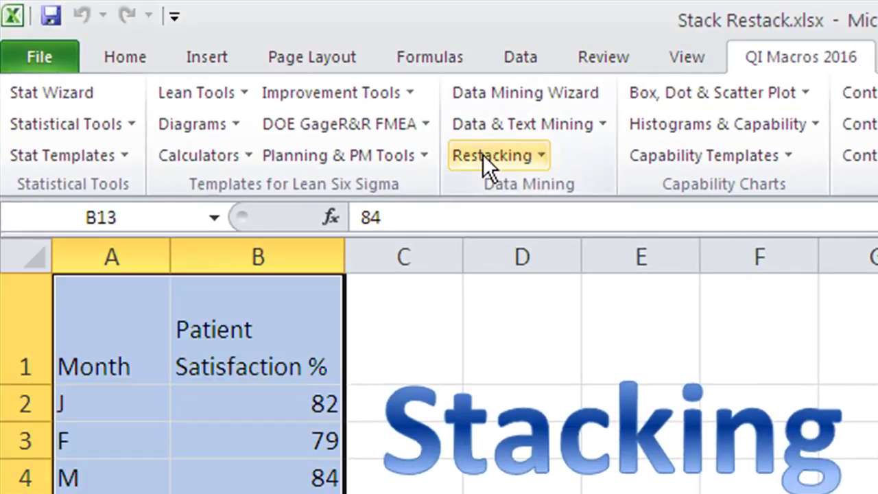
{"action": "left_click", "coordinate": [482, 154]}
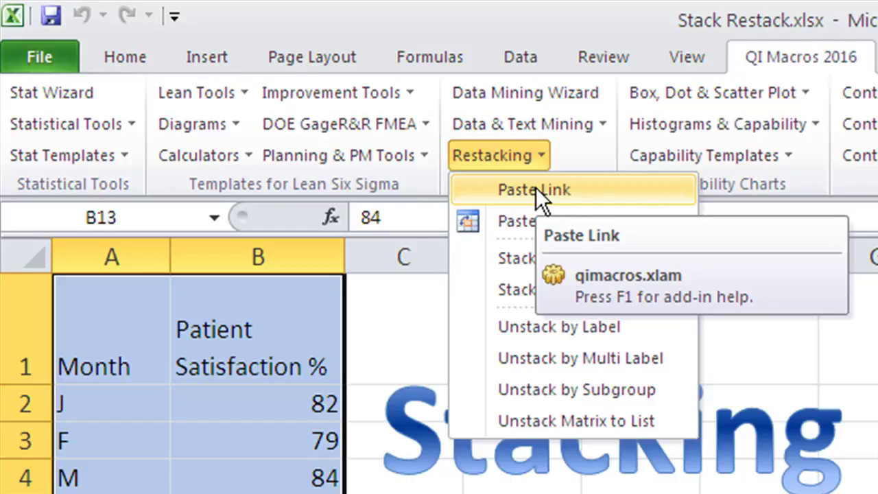
{"action": "left_click", "coordinate": [859, 155]}
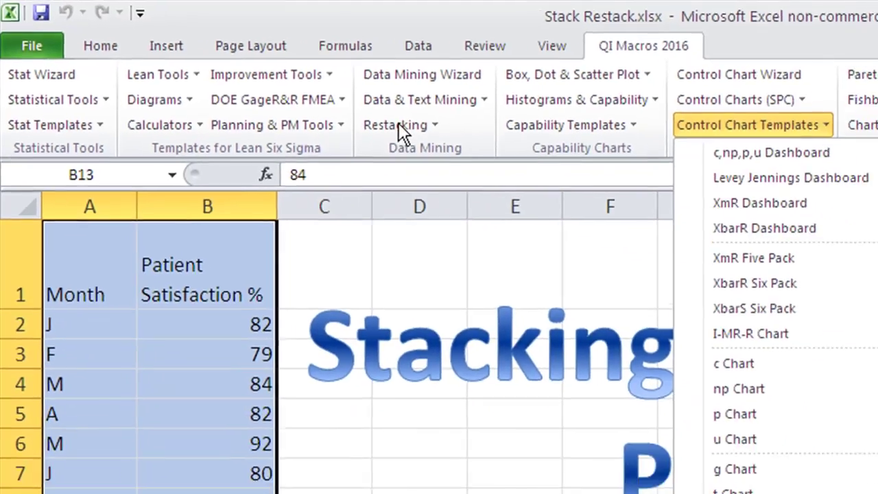
{"action": "left_click", "coordinate": [484, 155]}
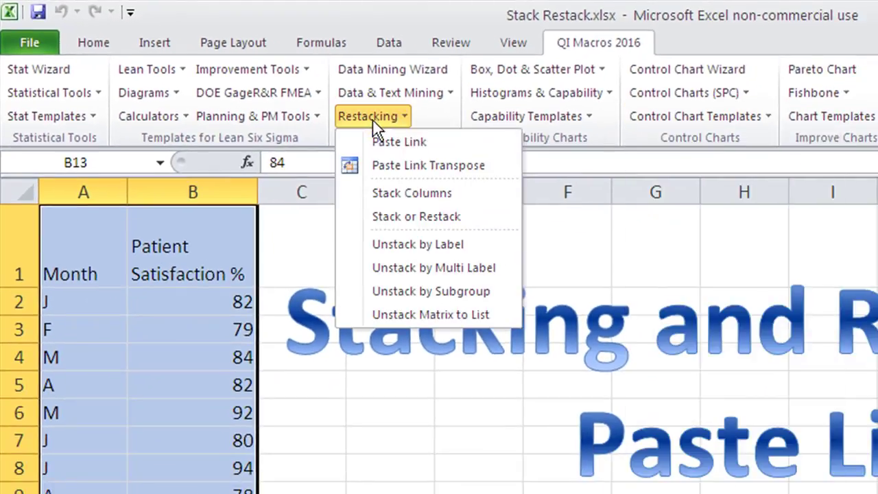
Step: Create a Paste Link copy of the table and check B2's =IF(Vertical!$B2="","",Vertical!$B2) formula
{"action": "left_click", "coordinate": [382, 144]}
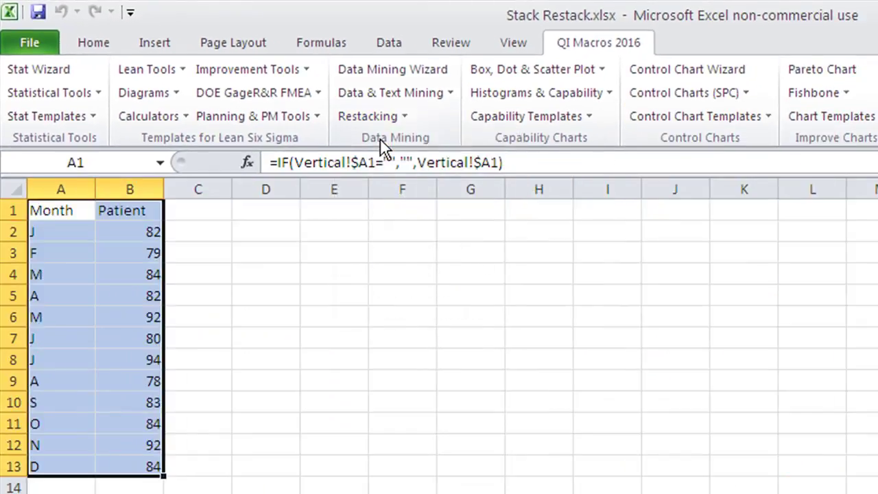
{"action": "left_click", "coordinate": [120, 236]}
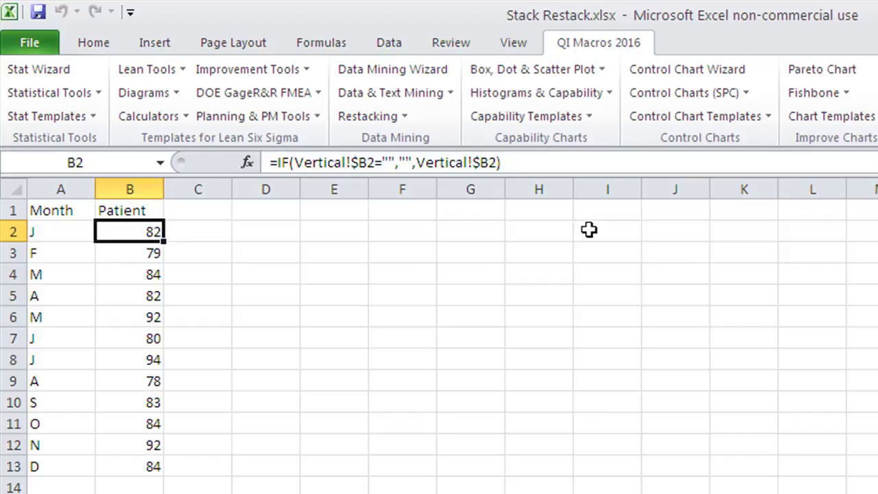
Step: Create an XmR Five Pack chart workbook and paste the linked A1:B13 data into its cell A1
{"action": "left_click", "coordinate": [648, 121]}
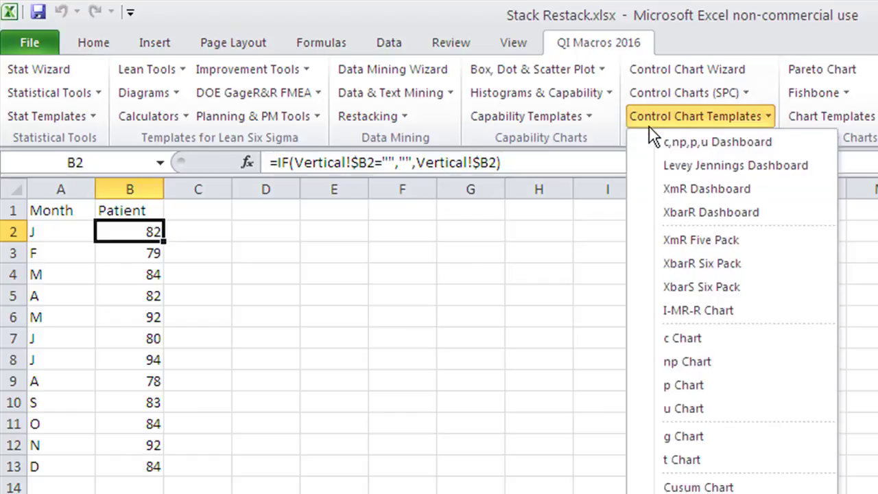
{"action": "left_click", "coordinate": [699, 241]}
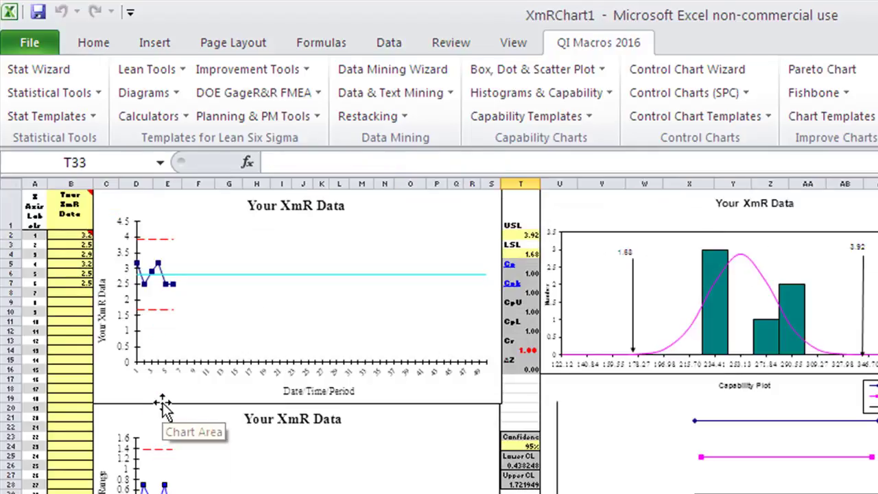
{"action": "key", "text": "alt+Tab"}
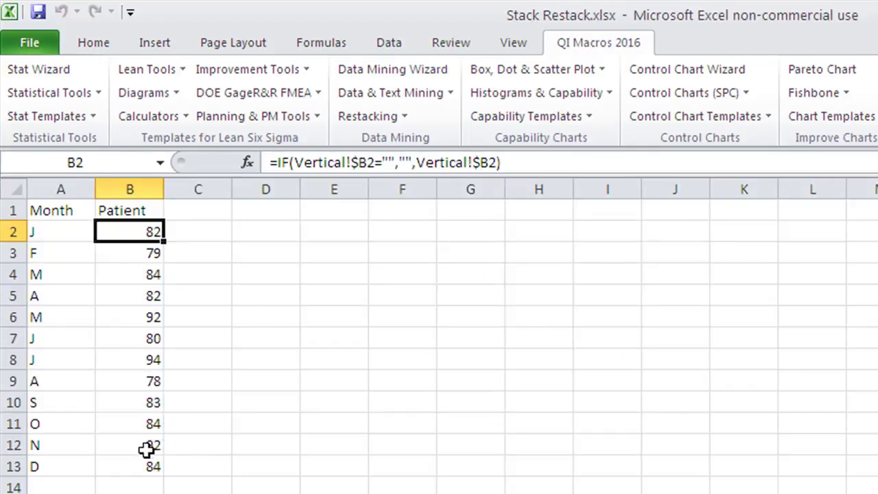
{"action": "left_click_drag", "start_coordinate": [138, 465], "coordinate": [2, 177]}
{"action": "key", "text": "ctrl+c"}
{"action": "key", "text": "alt+Tab"}
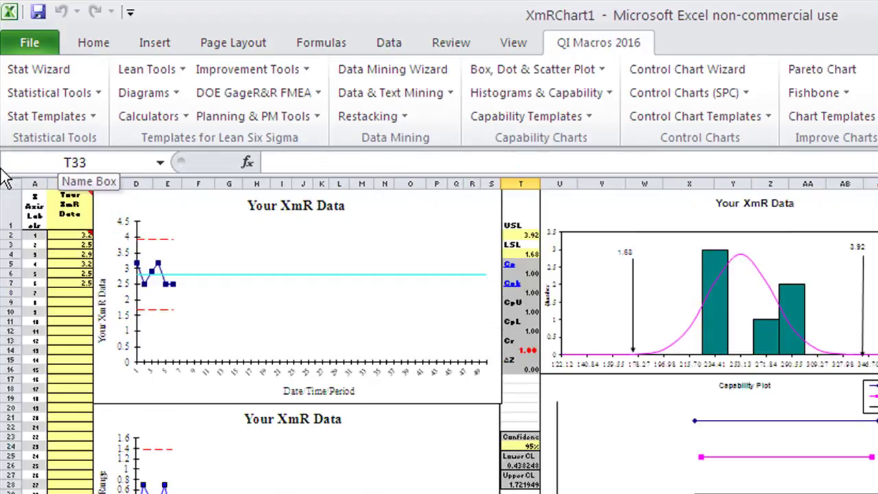
{"action": "left_click", "coordinate": [39, 214]}
{"action": "right_click", "coordinate": [39, 214]}
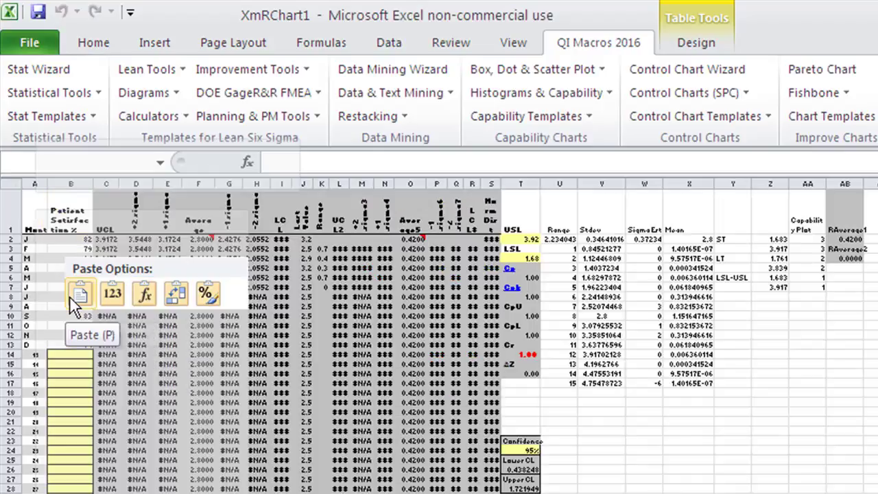
{"action": "left_click", "coordinate": [69, 296]}
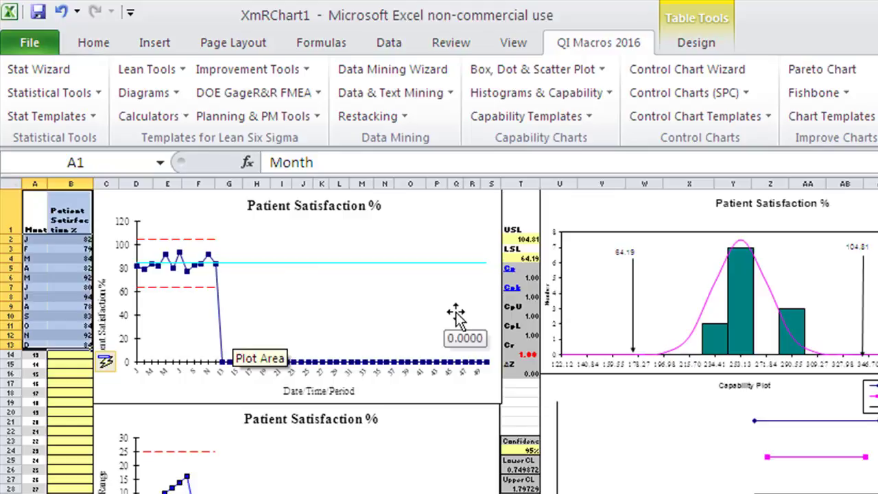
{"action": "key", "text": "ctrl+Tab"}
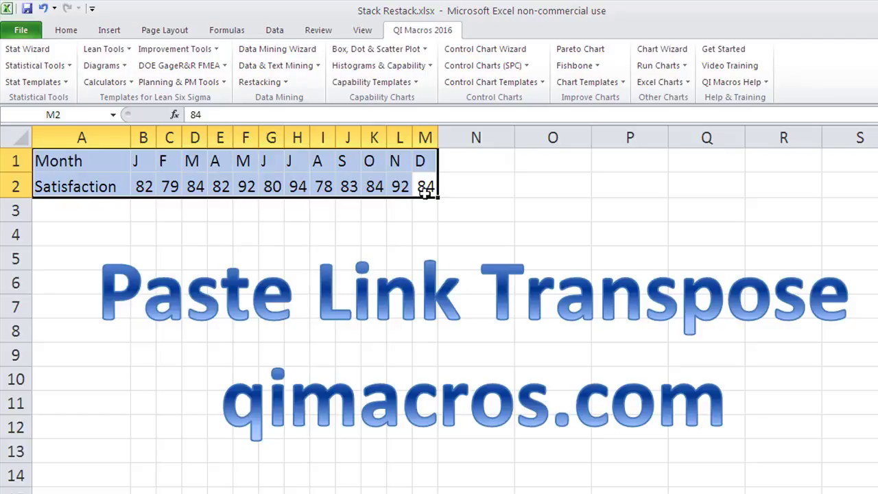
Step: Convert the horizontal A1:M2 table into a linked vertical table with Paste Link Transpose
{"action": "left_click", "coordinate": [265, 81]}
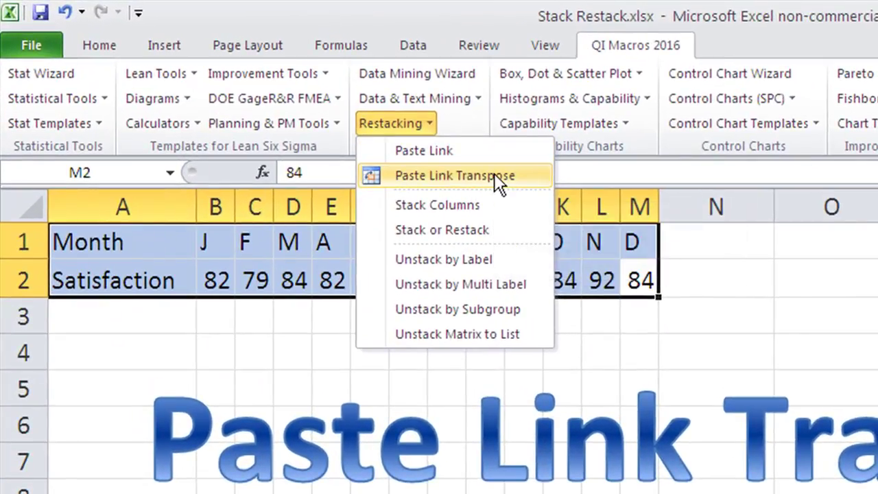
{"action": "left_click", "coordinate": [494, 173]}
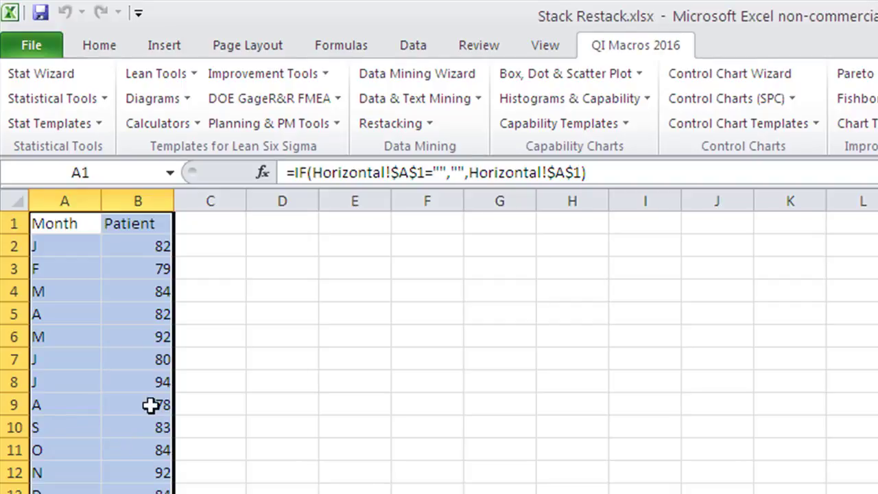
{"action": "left_click", "coordinate": [370, 127]}
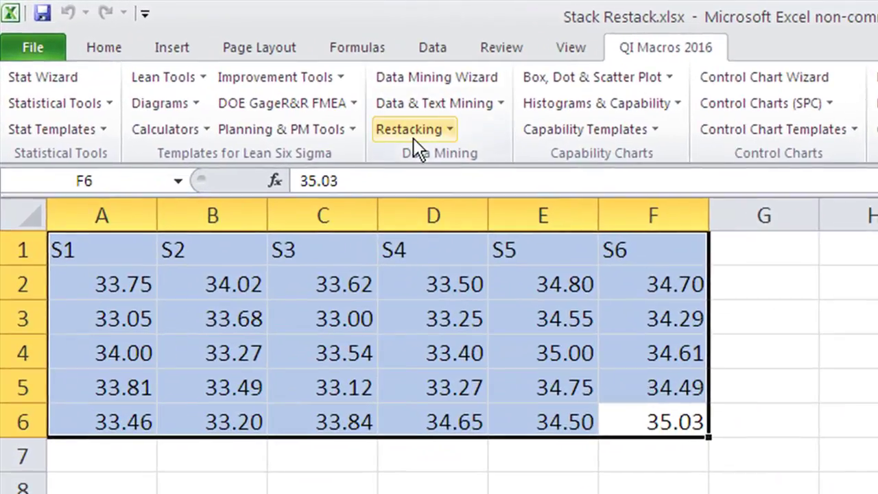
Step: Stack the A1:F6 sample columns S1–S6 into 1 column with Stack Columns
{"action": "left_click", "coordinate": [410, 131]}
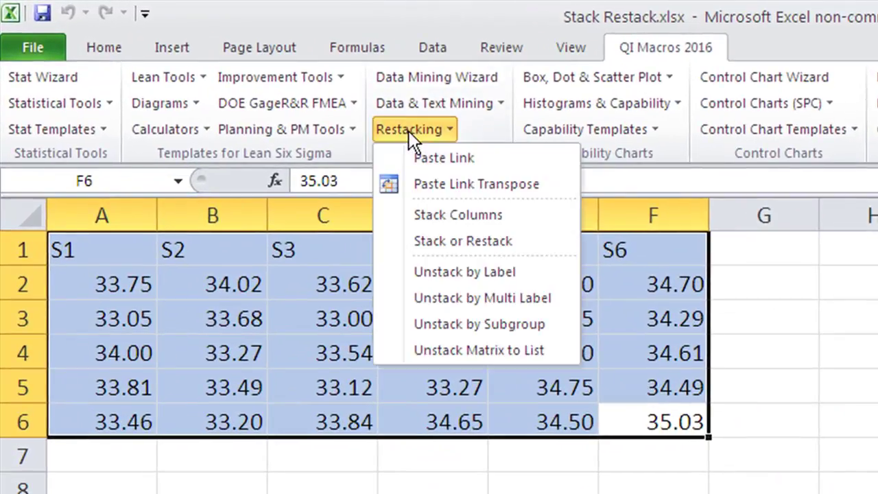
{"action": "left_click", "coordinate": [453, 214]}
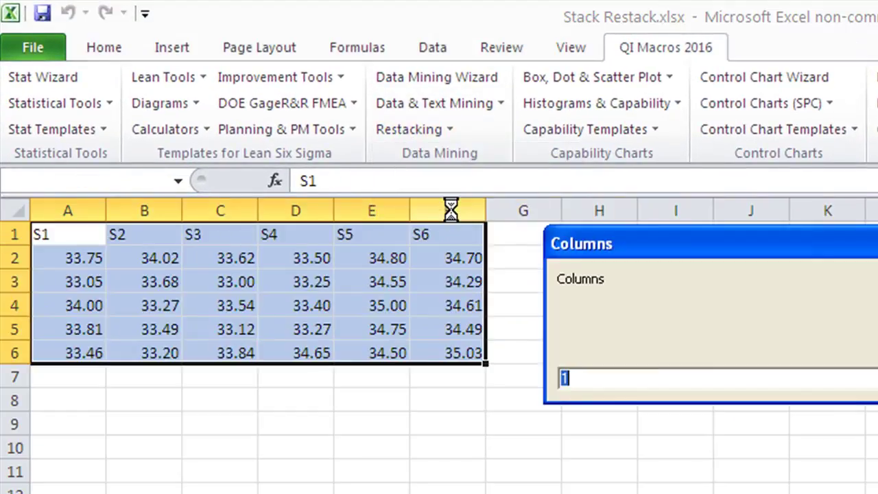
{"action": "key", "text": "Return"}
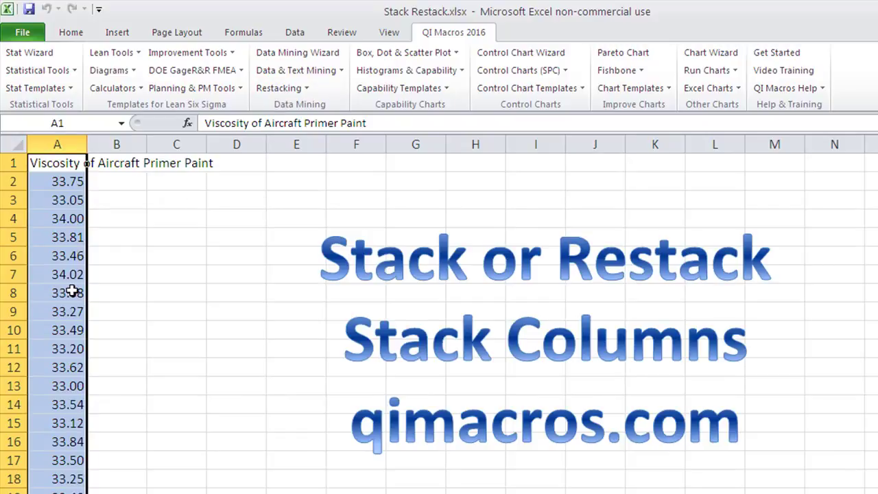
Step: Restack the single viscosity column into 2 subgroups with Stack or Restack
{"action": "left_click", "coordinate": [285, 94]}
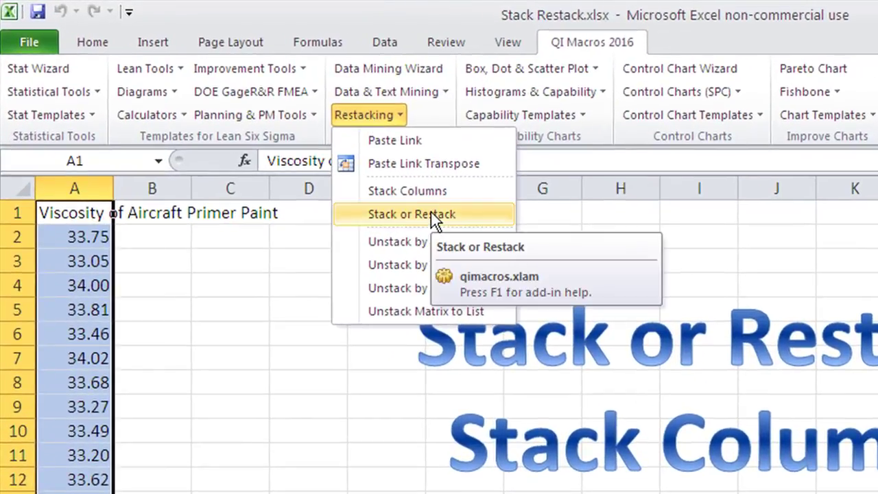
{"action": "left_click", "coordinate": [430, 215]}
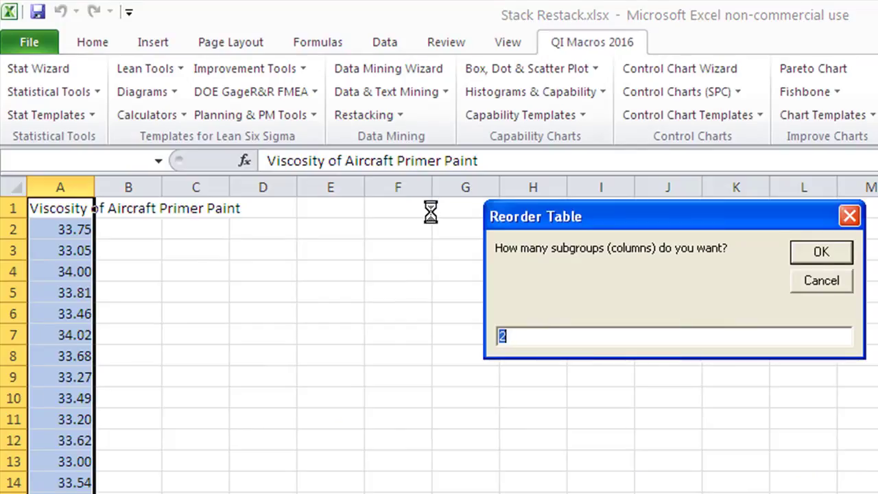
{"action": "left_click", "coordinate": [833, 253]}
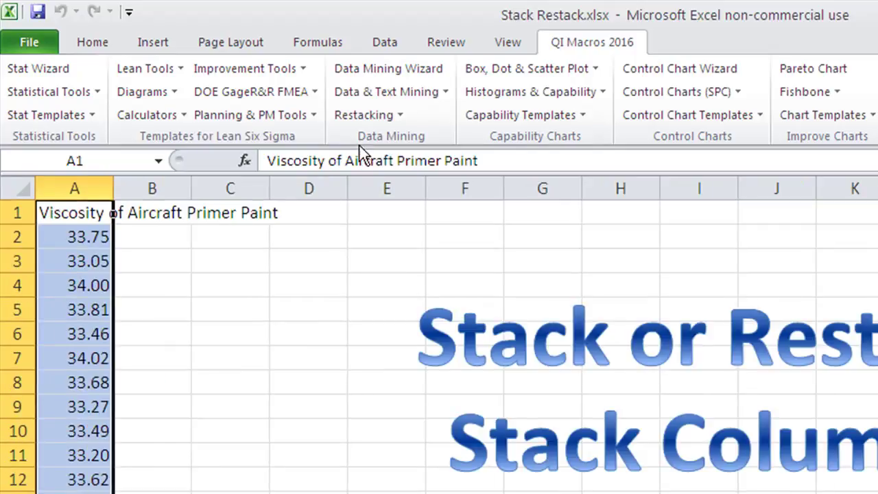
Step: Unstack the viscosity readings by subgroup into columns S1–S6, accepting the default # Samples
{"action": "left_click", "coordinate": [360, 116]}
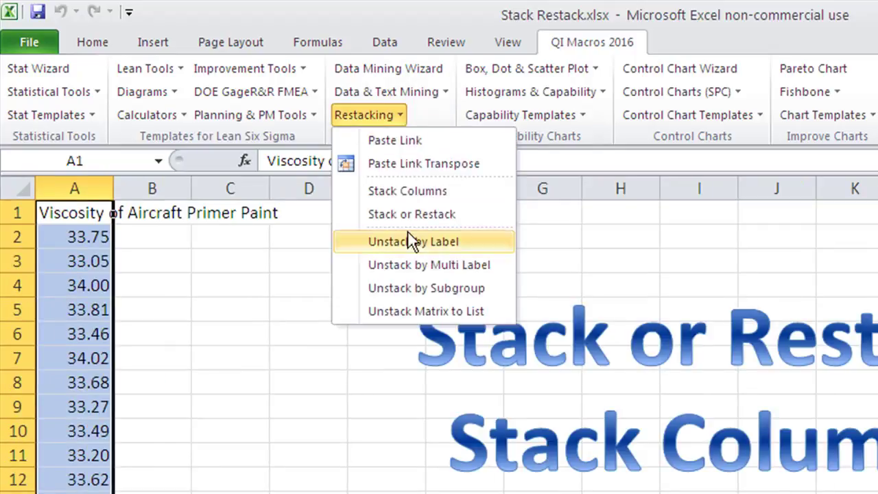
{"action": "left_click", "coordinate": [441, 286]}
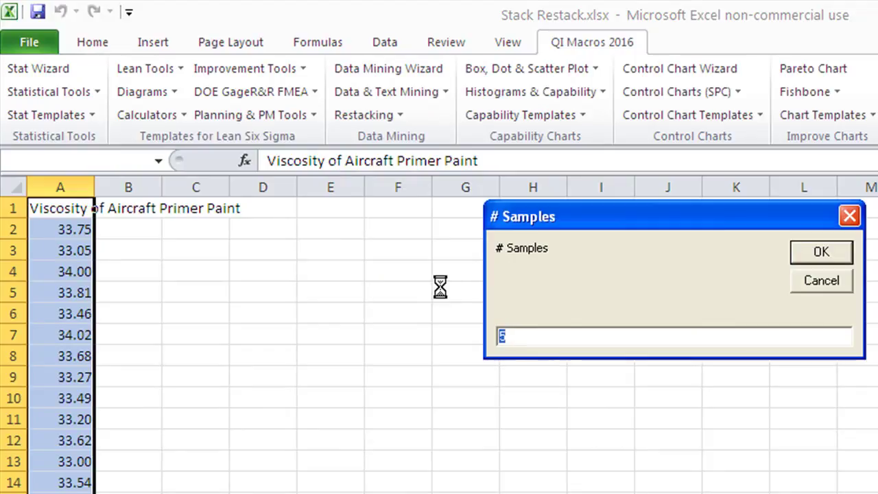
{"action": "left_click", "coordinate": [799, 254]}
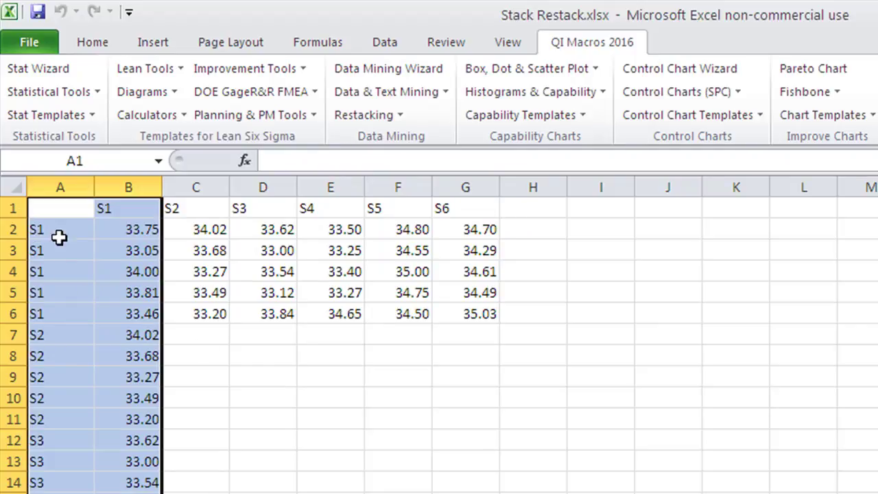
Step: Unstack the S1–S6 labelled readings into separate columns with Unstack by Label
{"action": "left_click", "coordinate": [350, 115]}
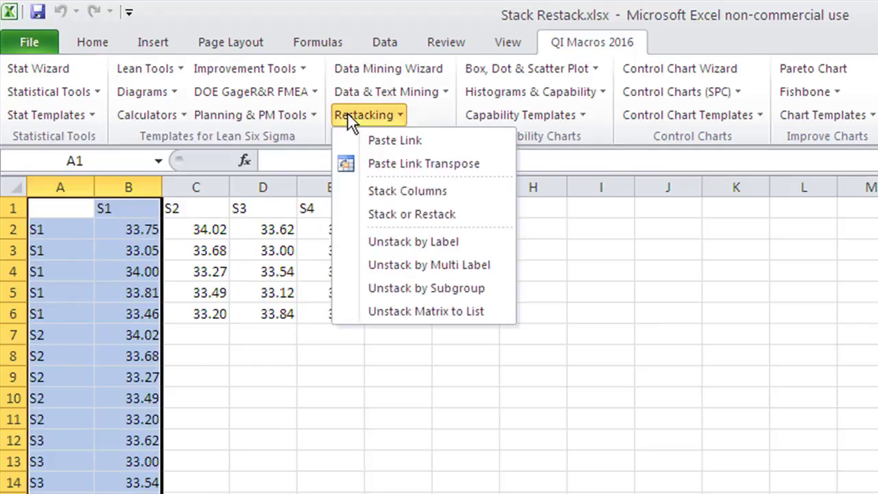
{"action": "left_click", "coordinate": [437, 243]}
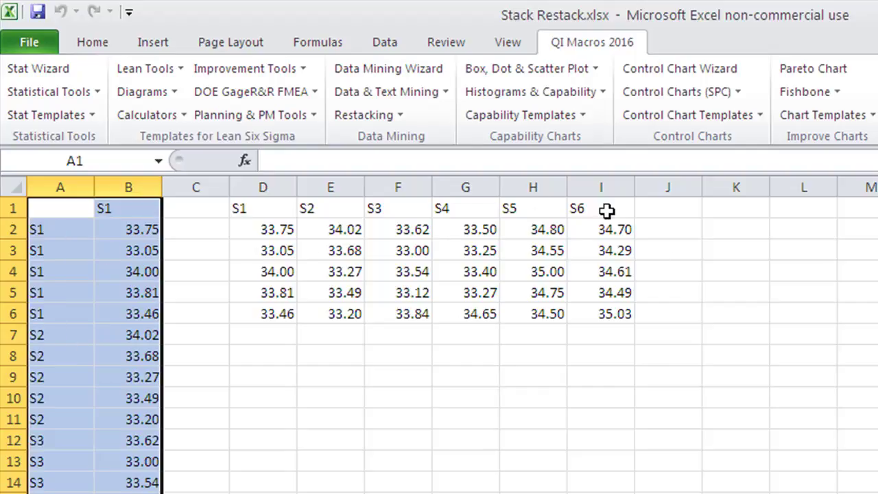
{"action": "left_click", "coordinate": [366, 113]}
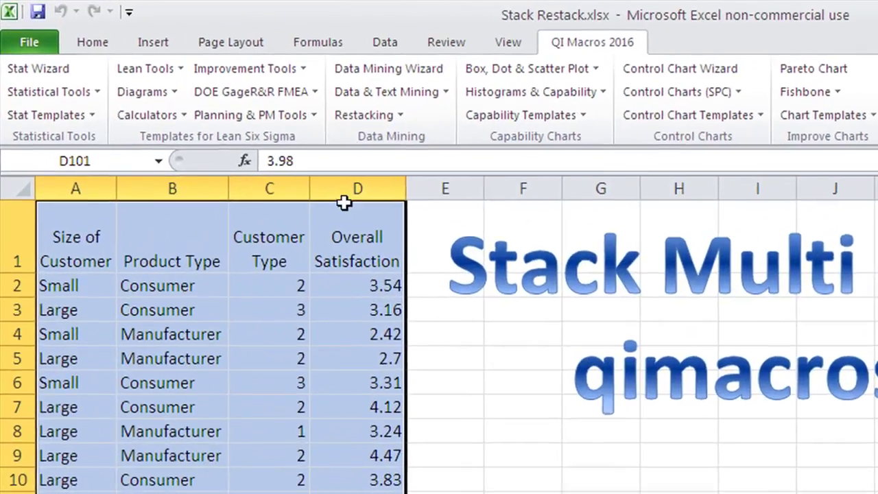
Step: Unstack satisfaction scores by multiple labels and widen columns A:M to show full headers
{"action": "left_click", "coordinate": [253, 80]}
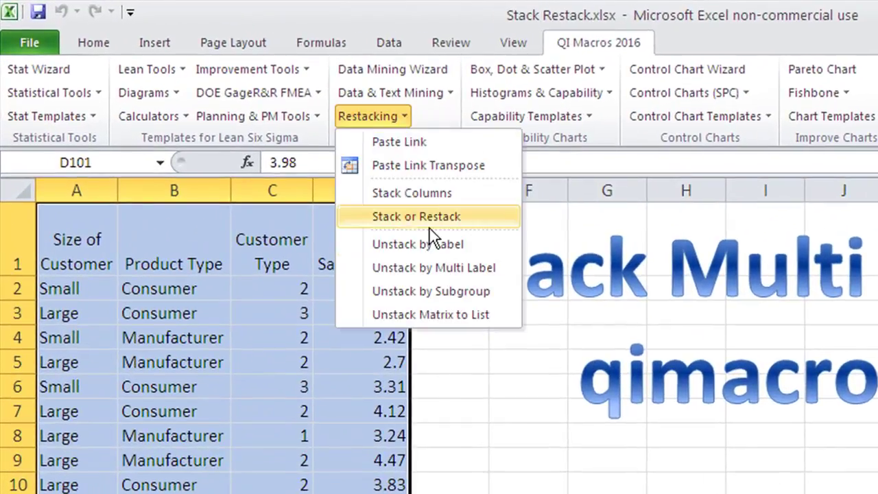
{"action": "left_click", "coordinate": [462, 268]}
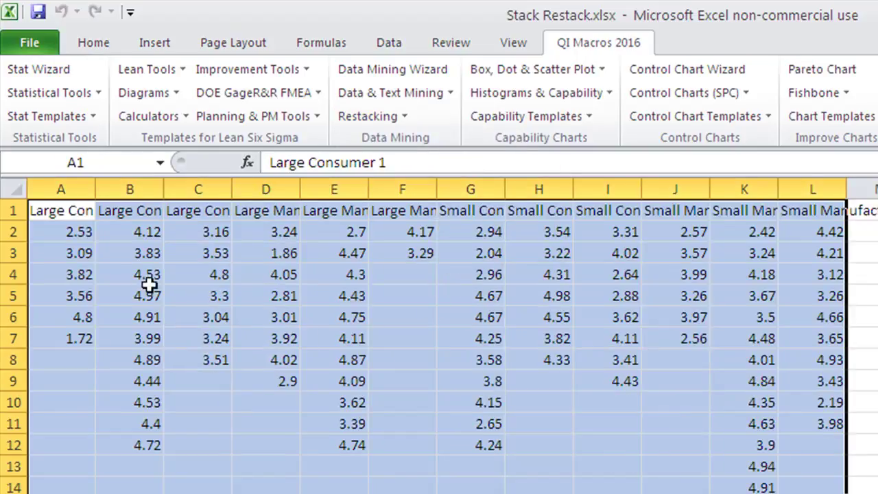
{"action": "left_click_drag", "start_coordinate": [72, 188], "coordinate": [865, 186]}
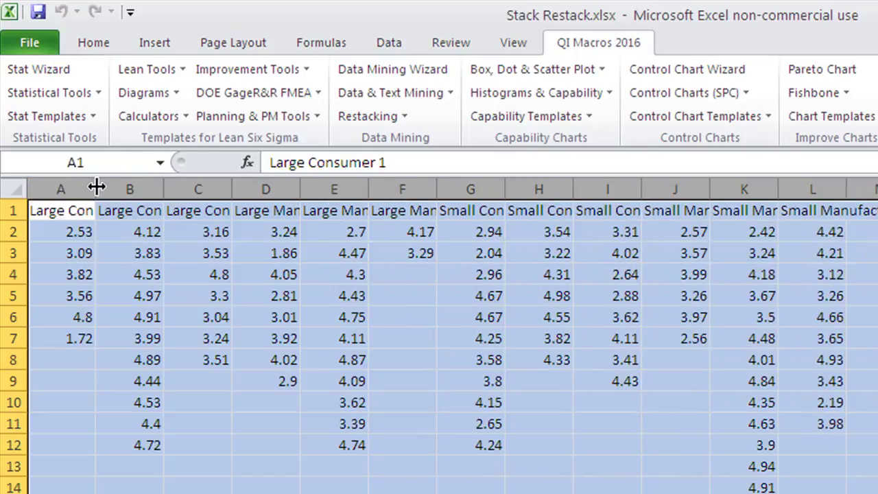
{"action": "left_click_drag", "start_coordinate": [95, 187], "coordinate": [181, 188]}
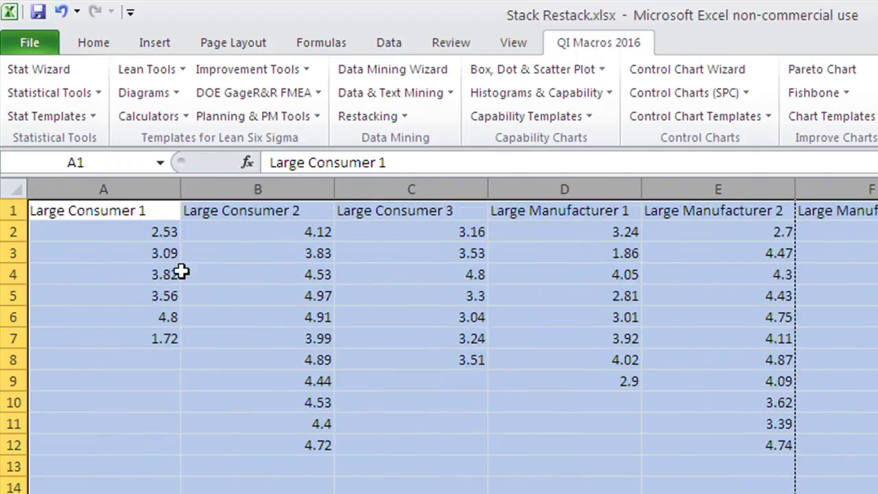
{"action": "left_click", "coordinate": [93, 211]}
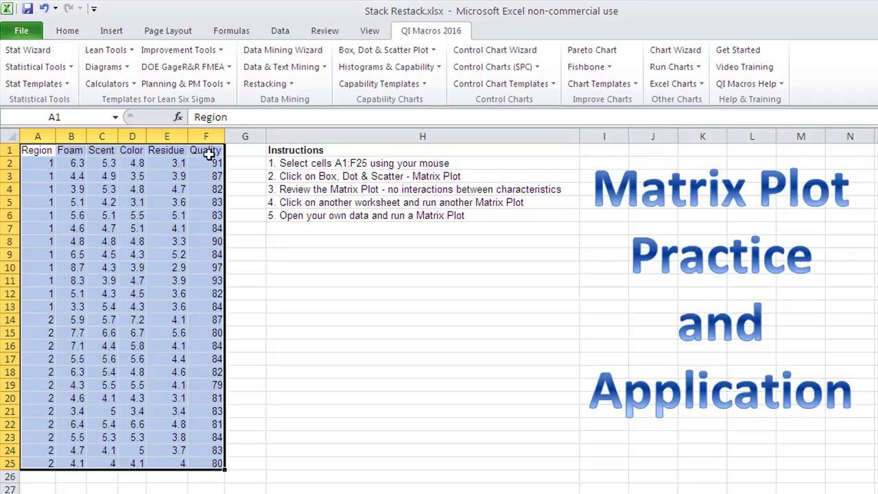
Step: Convert the A1:F25 matrix to a list and verify Foam's 6.3 against the original
{"action": "left_click", "coordinate": [259, 85]}
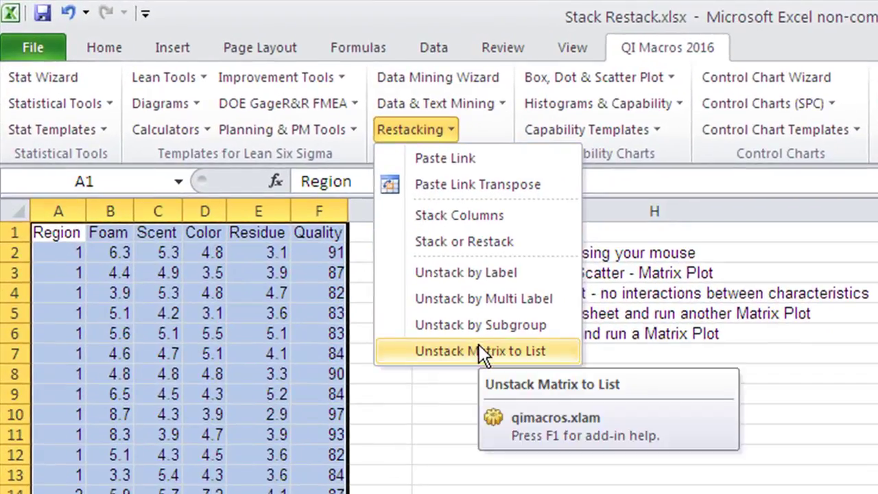
{"action": "left_click", "coordinate": [479, 345]}
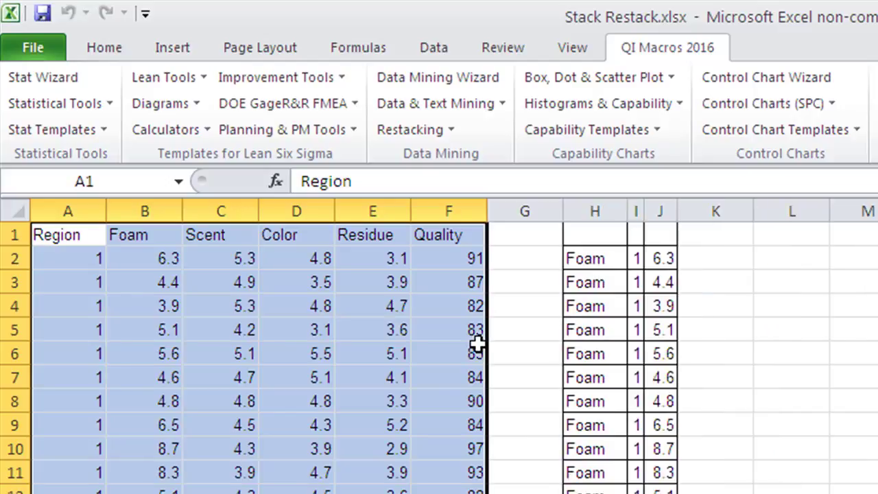
{"action": "left_click", "coordinate": [589, 256]}
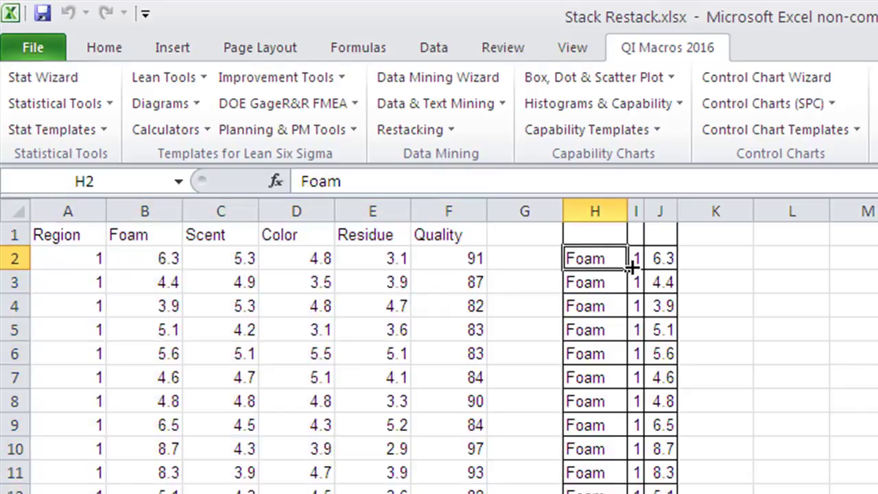
{"action": "left_click", "coordinate": [664, 257]}
{"action": "left_click", "coordinate": [139, 257]}
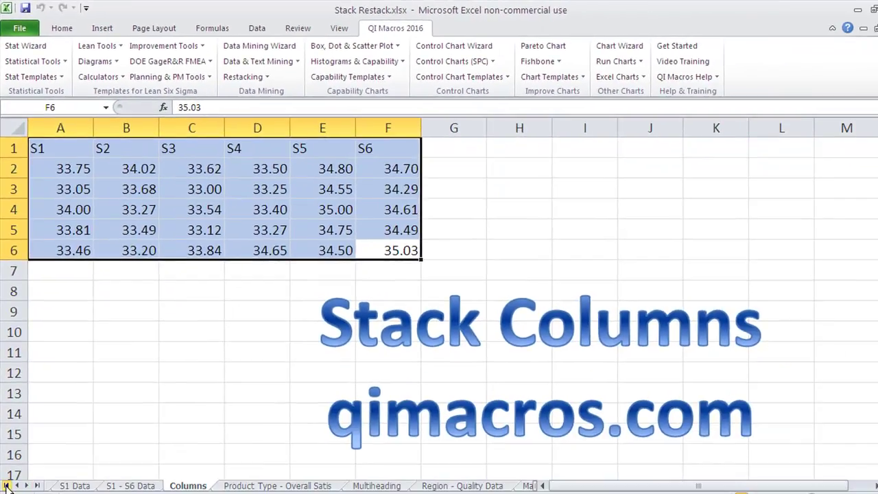
Step: Scroll the sheet tabs back to the start and open the Vertical sheet with the Patient Satisfaction % table
{"action": "left_click", "coordinate": [5, 486]}
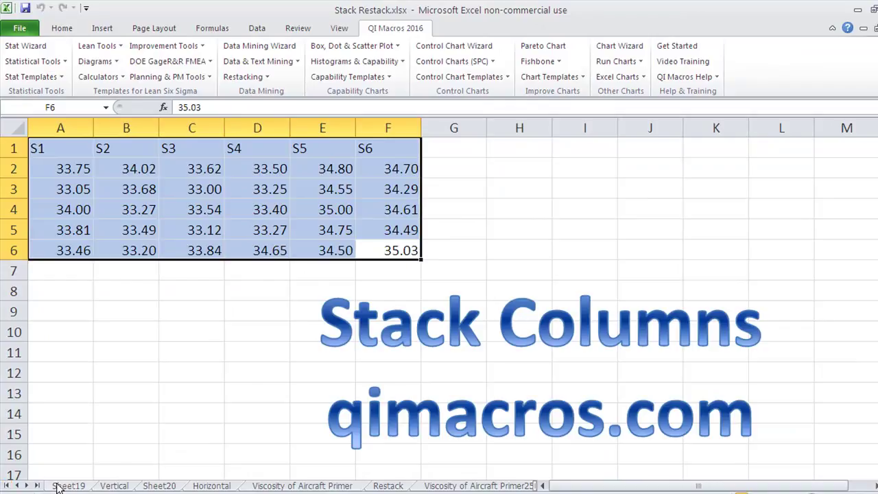
{"action": "left_click", "coordinate": [112, 486]}
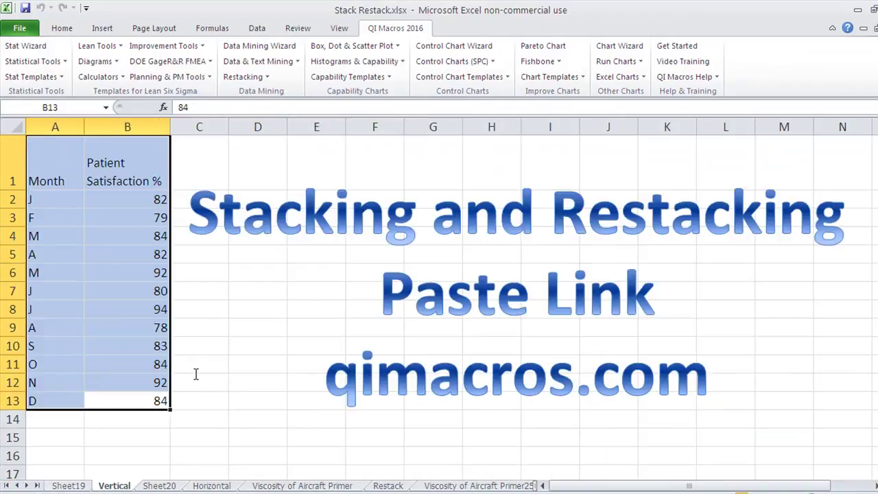